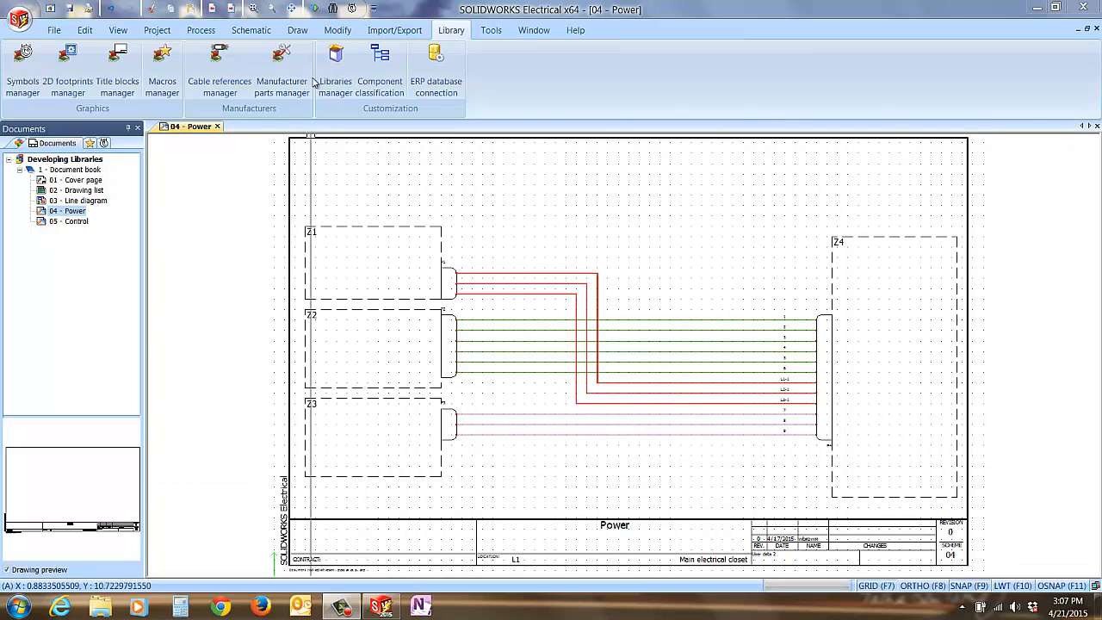
Step: Create a library named New Library in the Libraries manager with the English description Project level
click(336, 78)
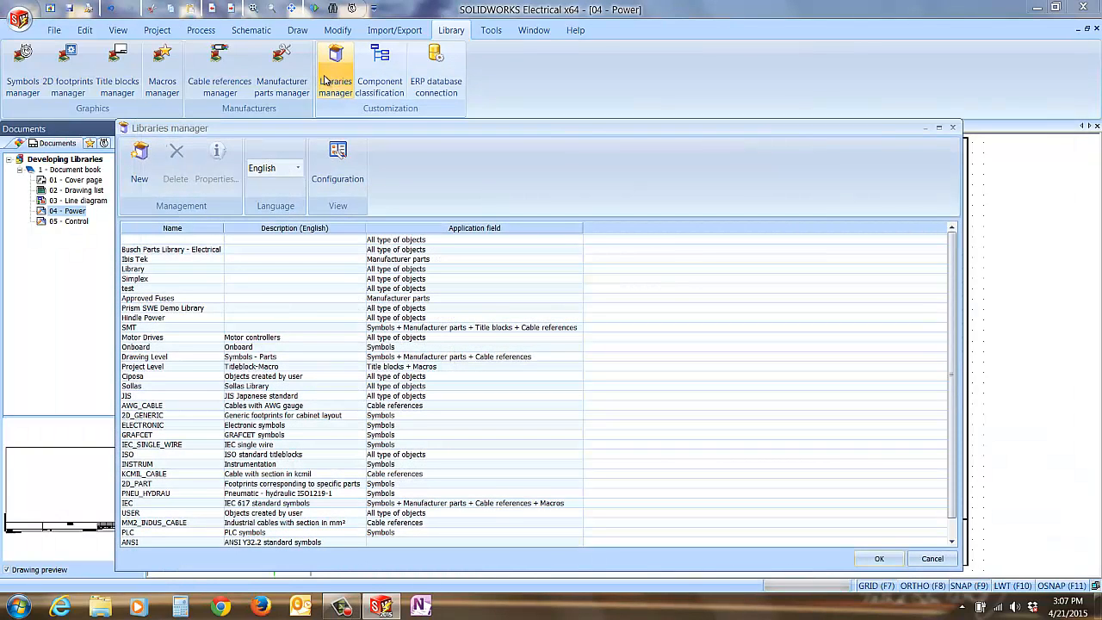
click(139, 168)
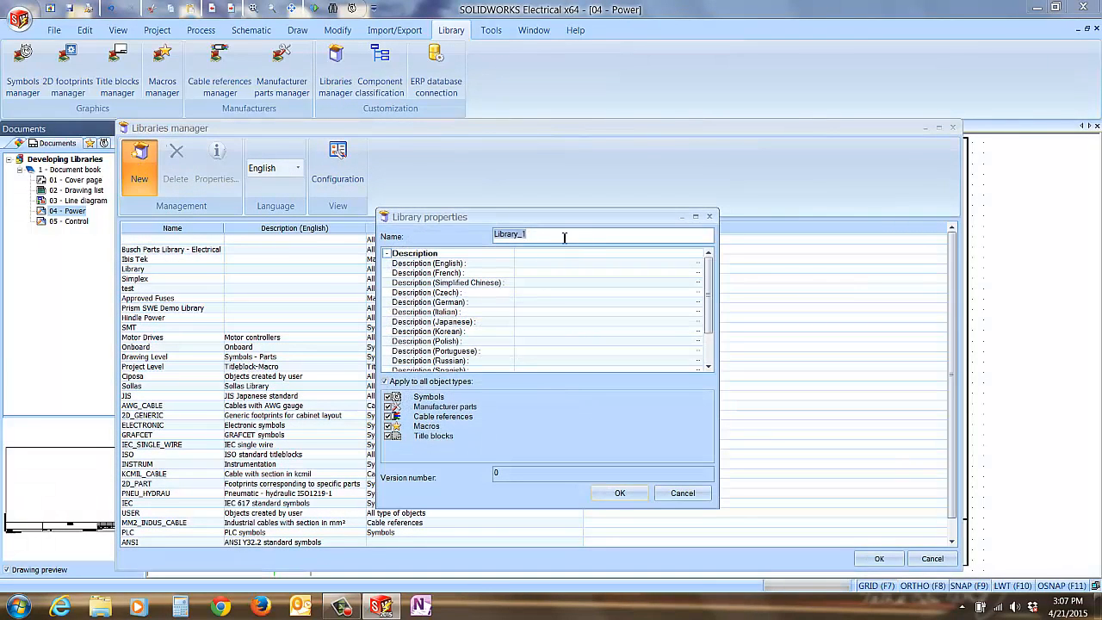
text(New Library)
click(543, 264)
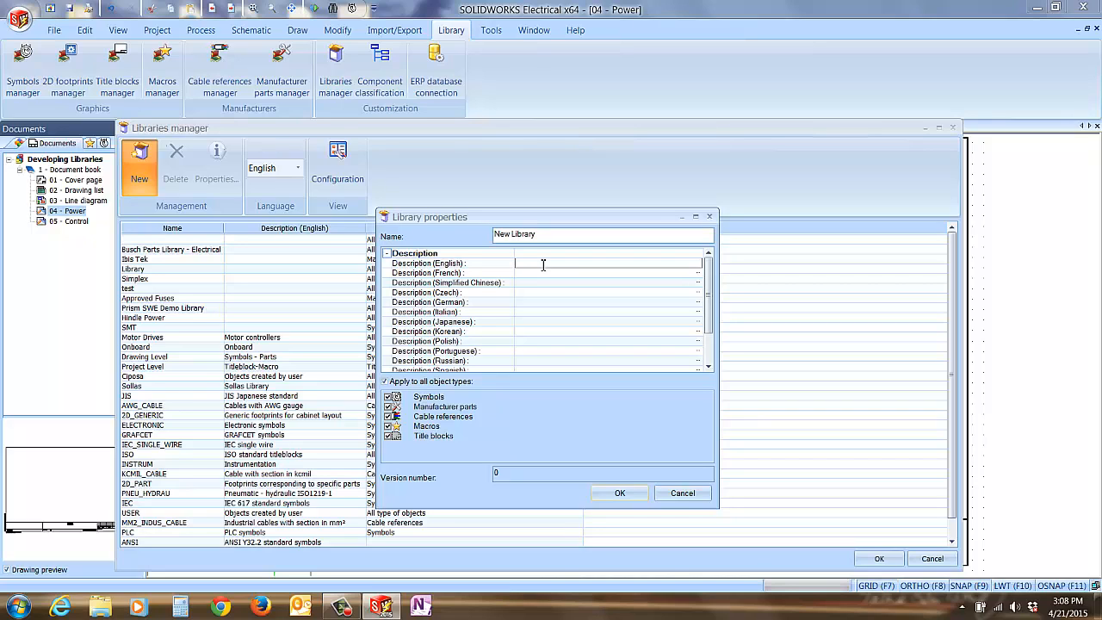
text(Project Level)
Step: Restrict the new library to manufacturer parts only and save it
click(386, 382)
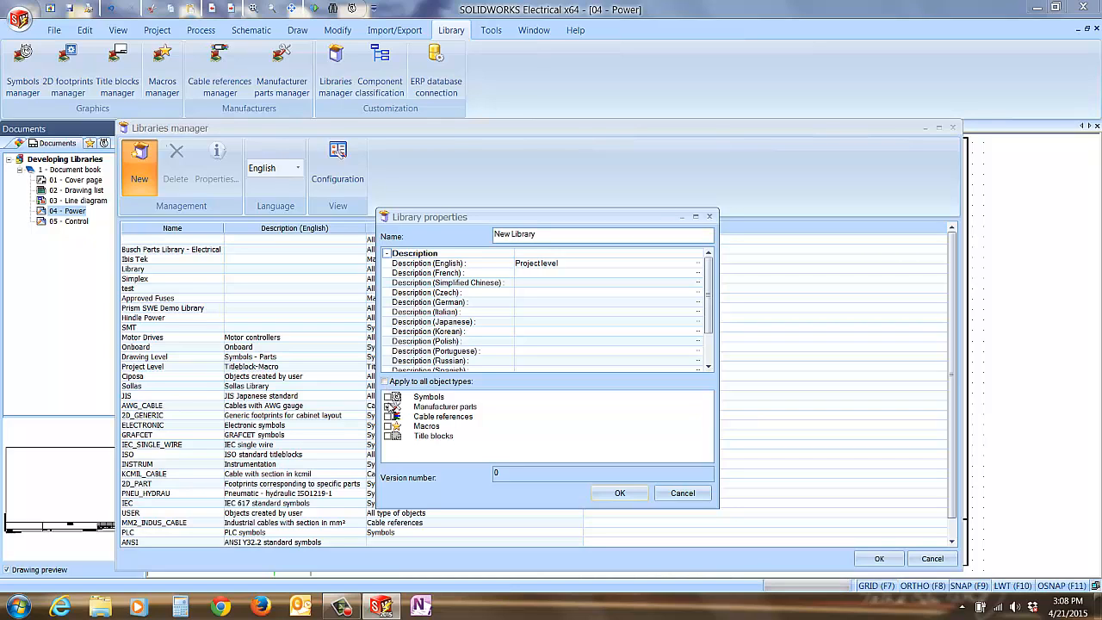
click(388, 407)
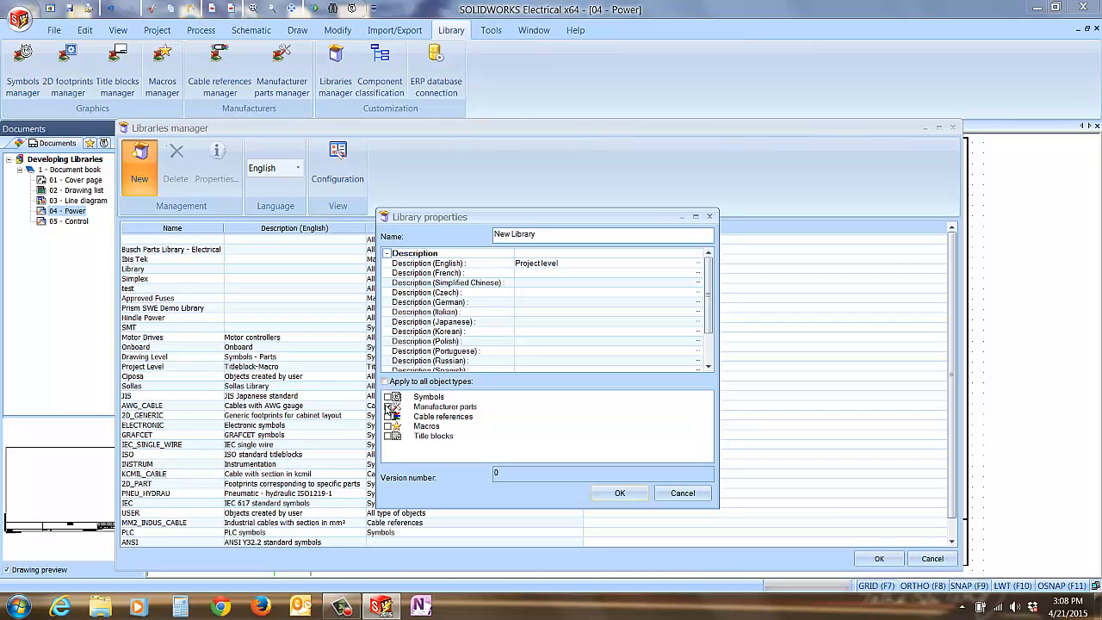
click(635, 495)
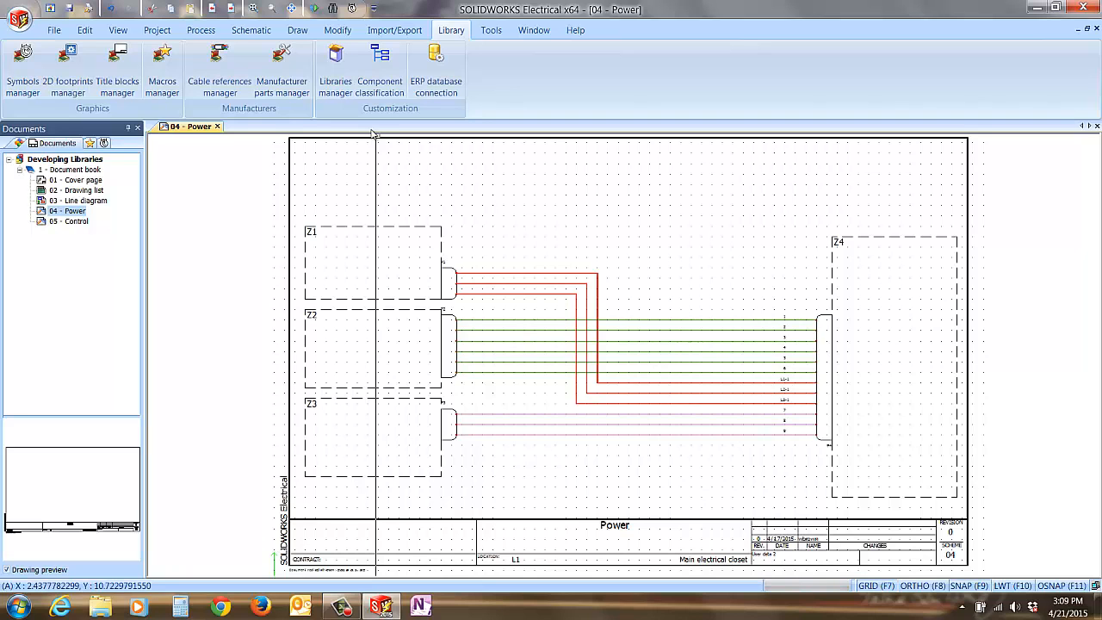
Step: Filter the Deutsch connectors in the Manufacturer parts manager to those with 3 circuits
click(284, 83)
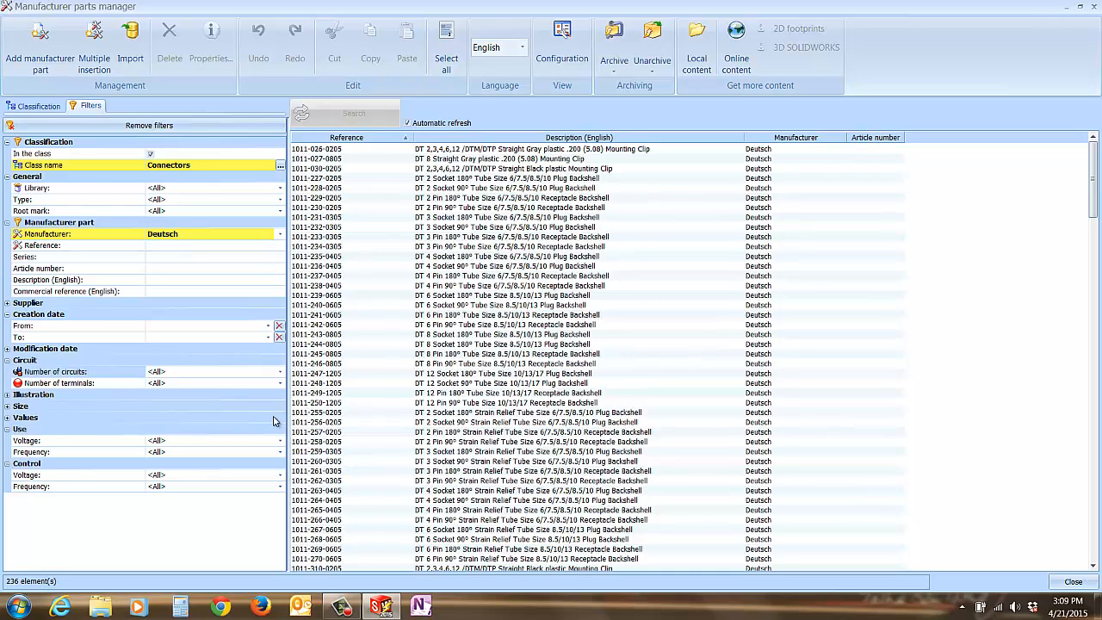
click(280, 371)
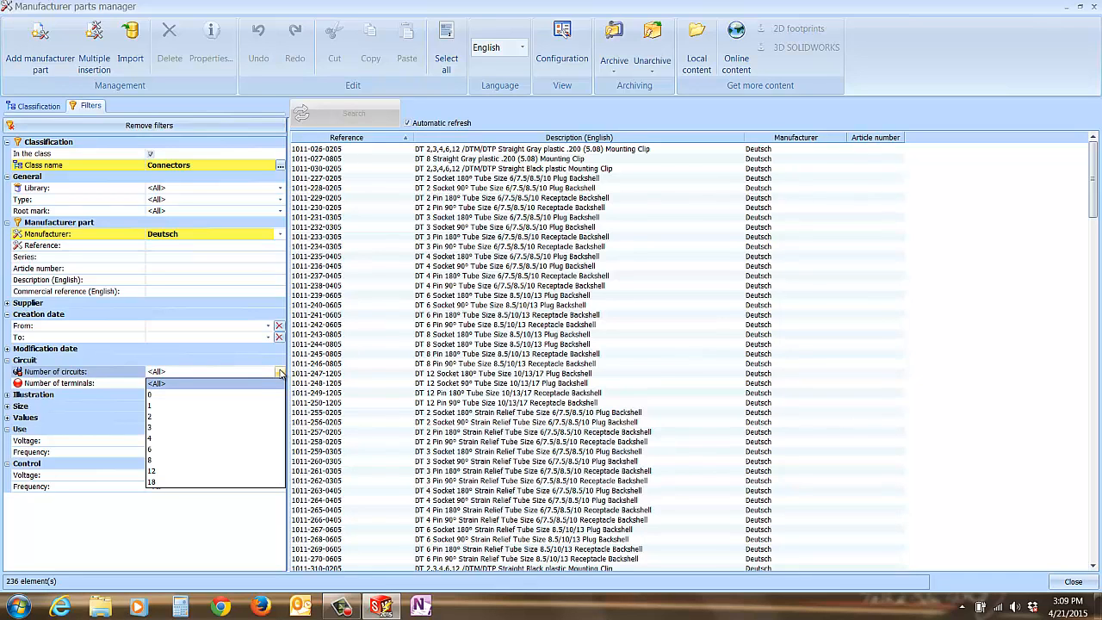
click(256, 430)
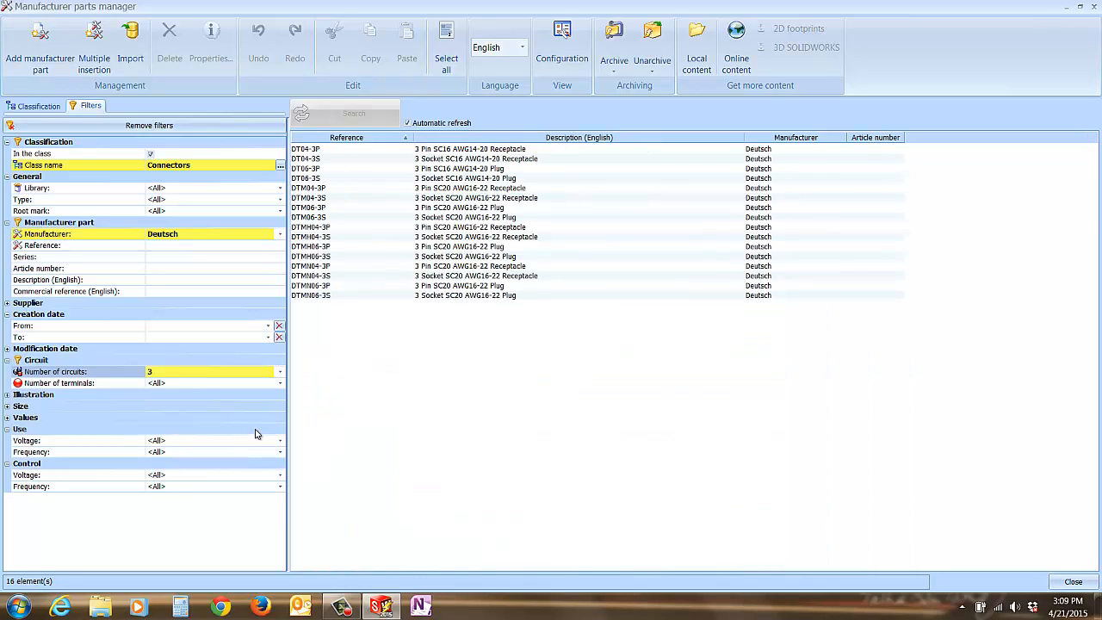
Step: Assign the DT04-3P and DT06-3P parts together to the library New Library - Project level
click(489, 151)
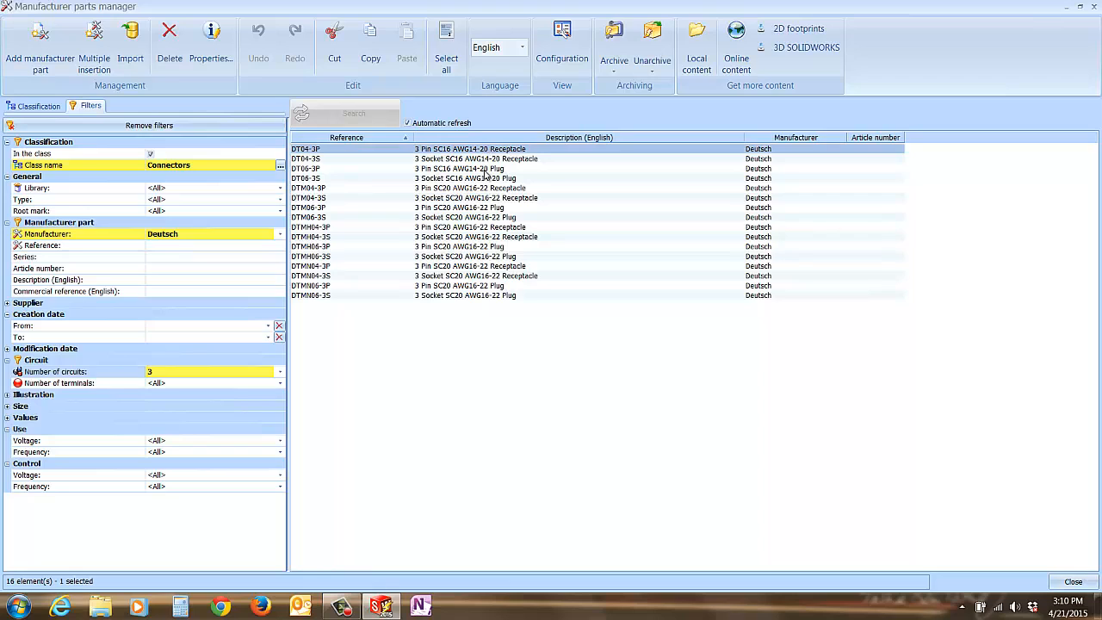
ctrl+click(487, 169)
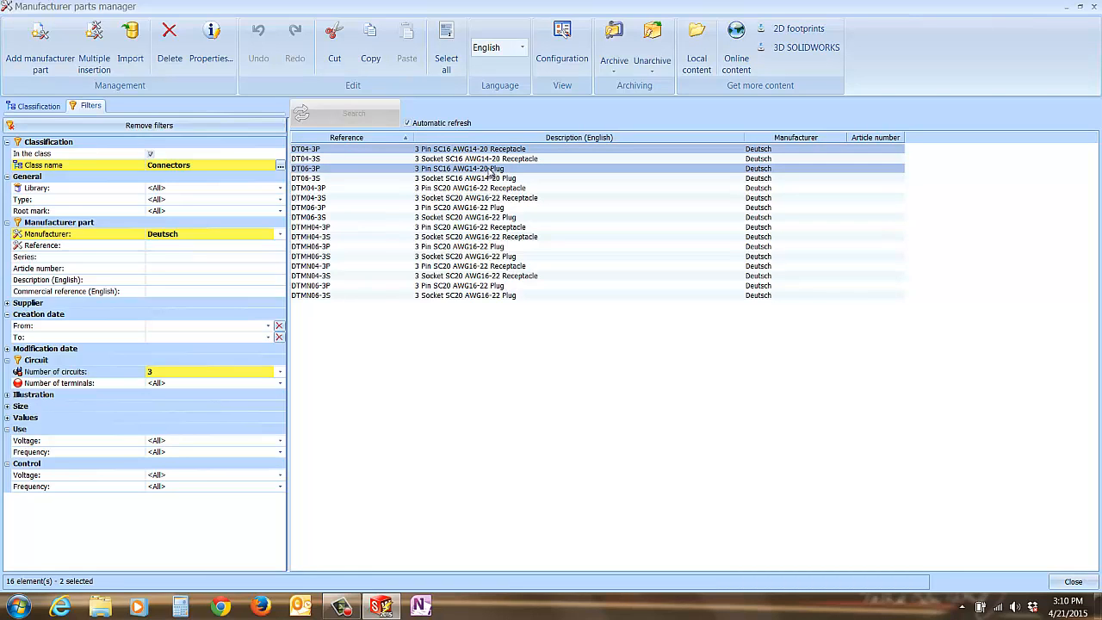
right_click(489, 171)
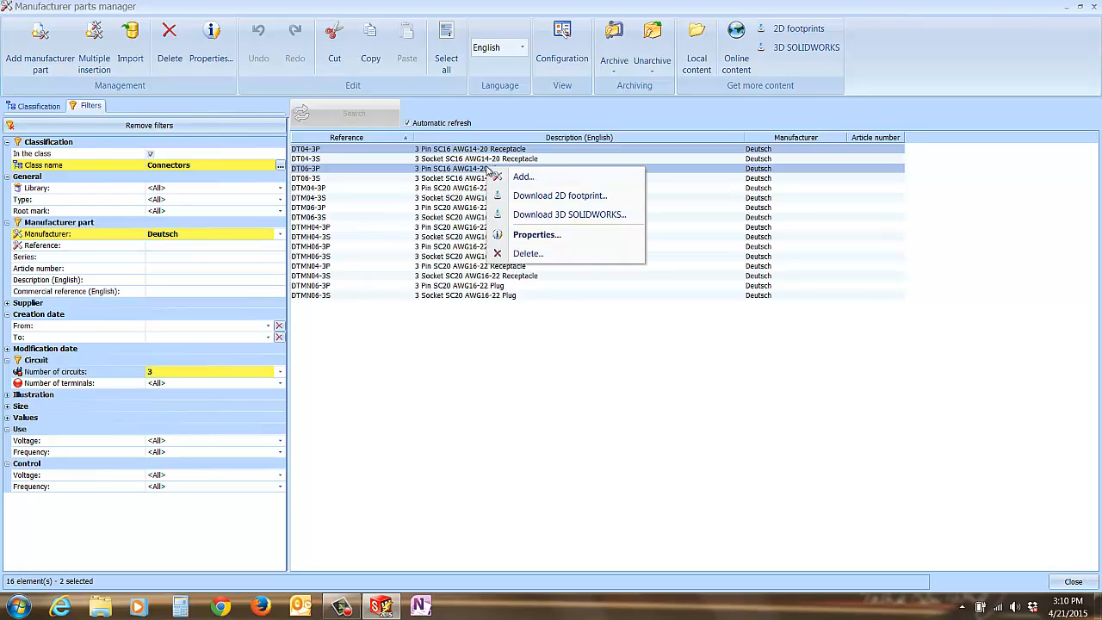
click(533, 237)
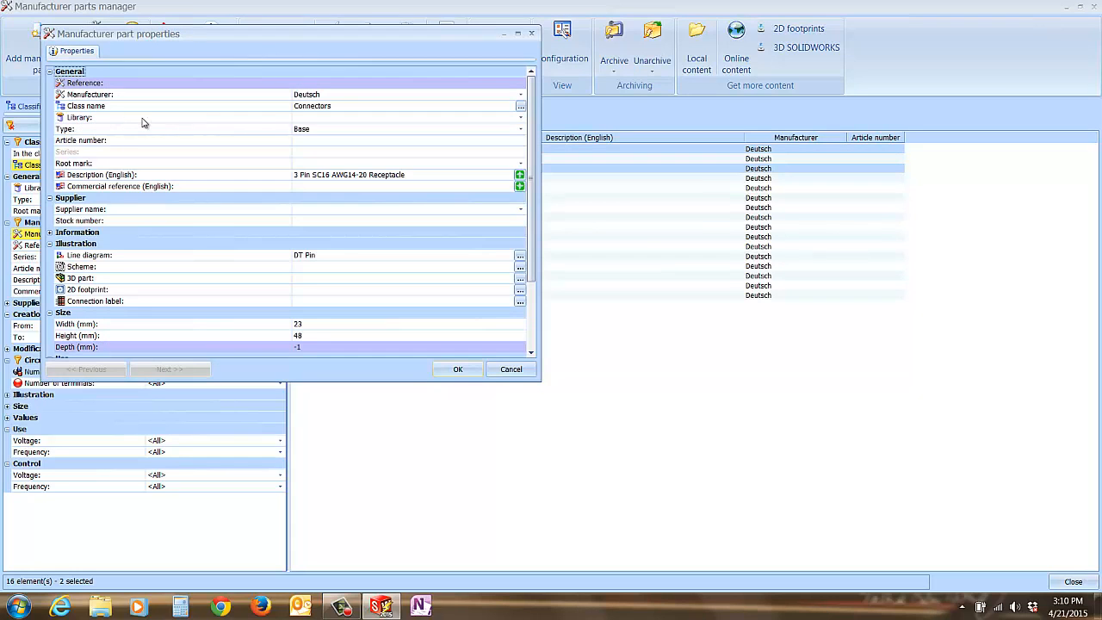
click(520, 117)
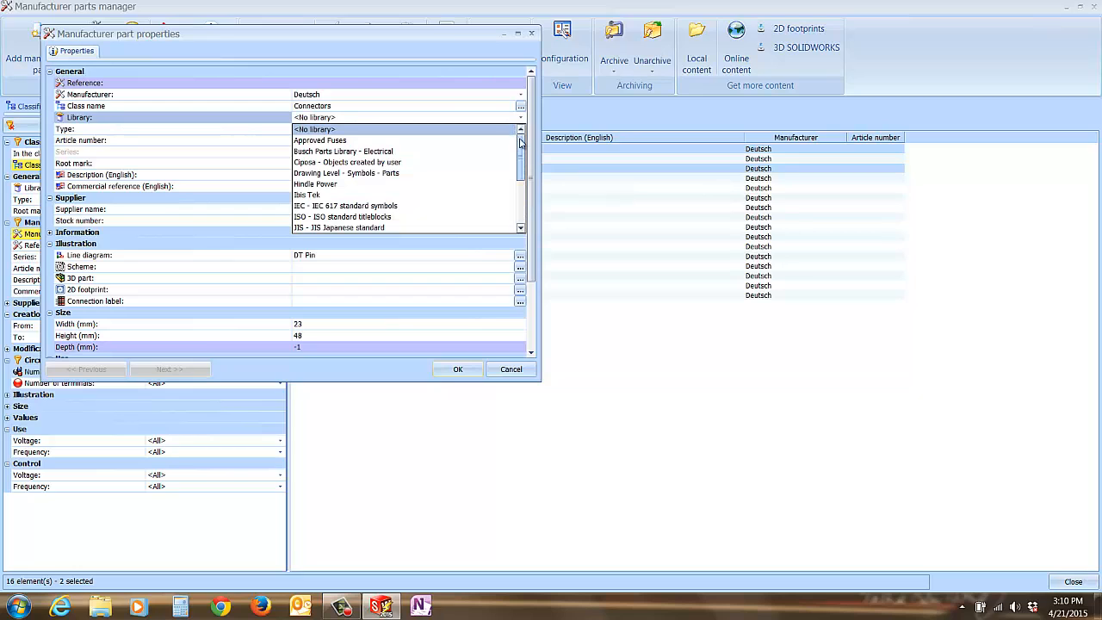
drag(520, 148, 512, 169)
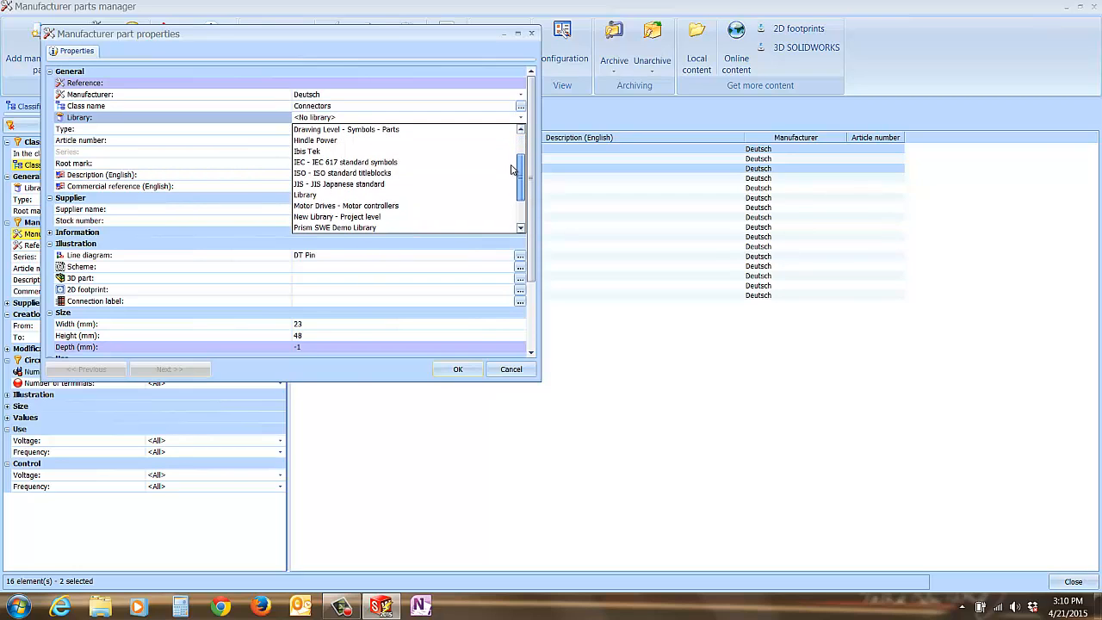
click(367, 217)
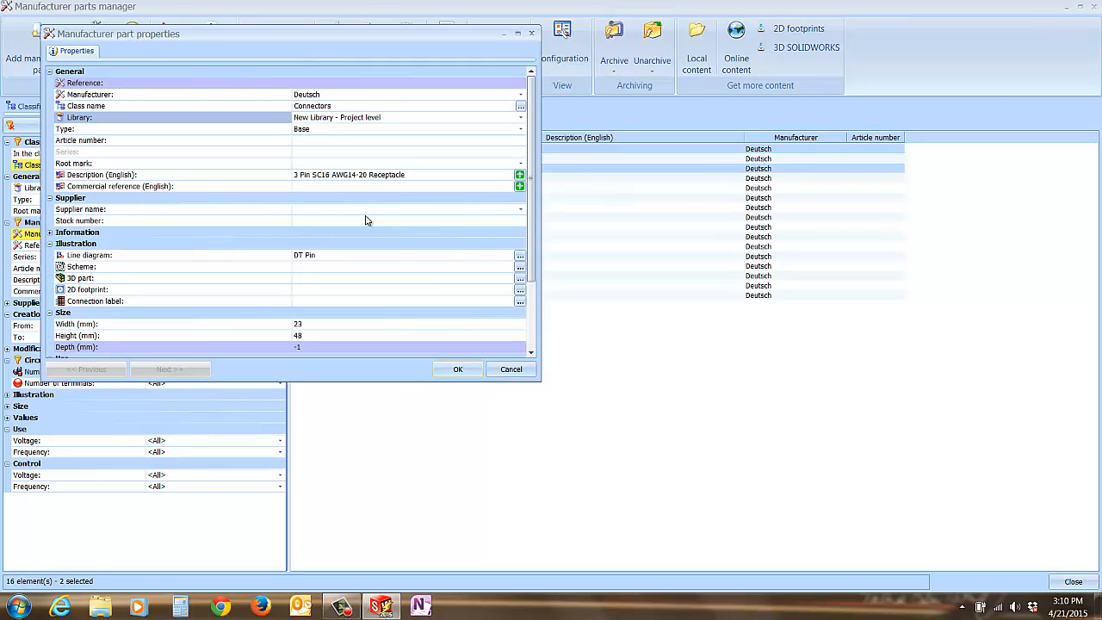
click(455, 370)
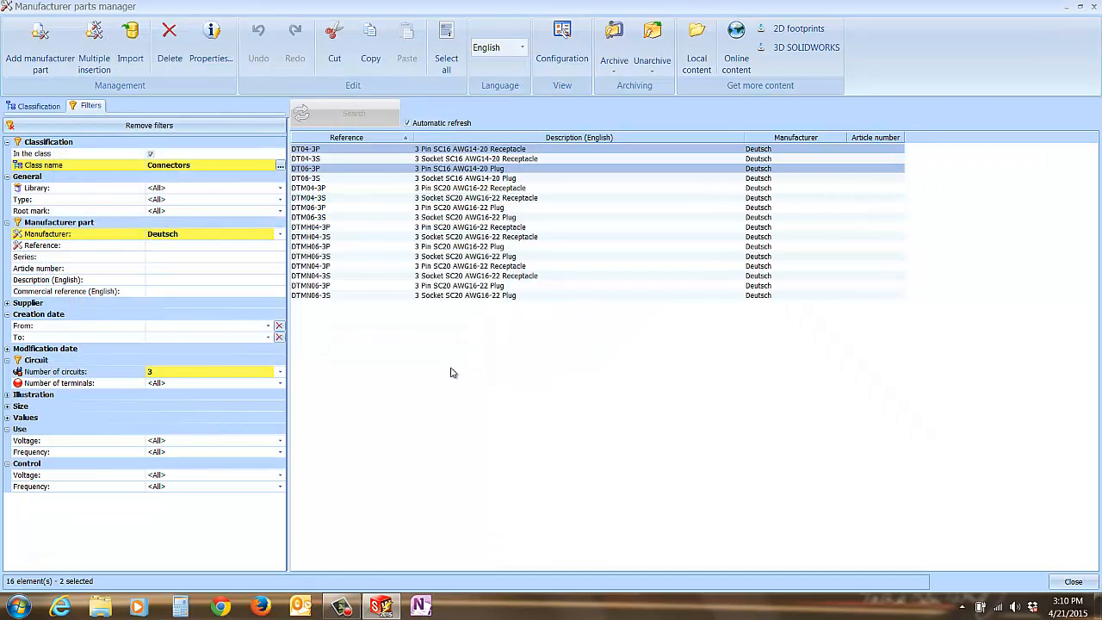
click(1068, 582)
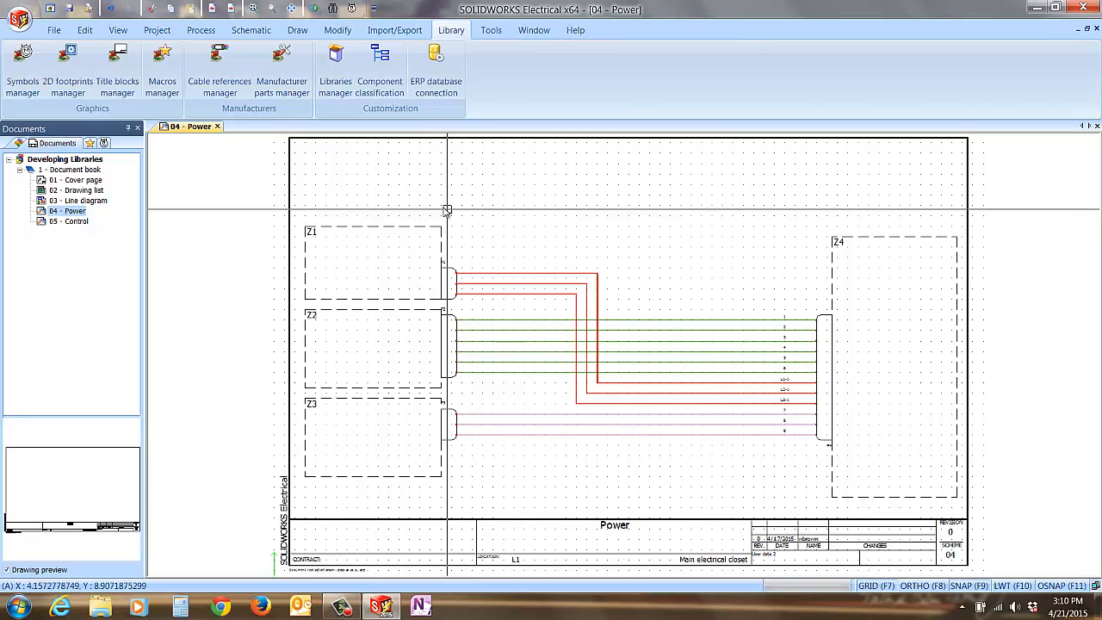
Step: Enable New Library among the displayed libraries in the project configuration
click(157, 30)
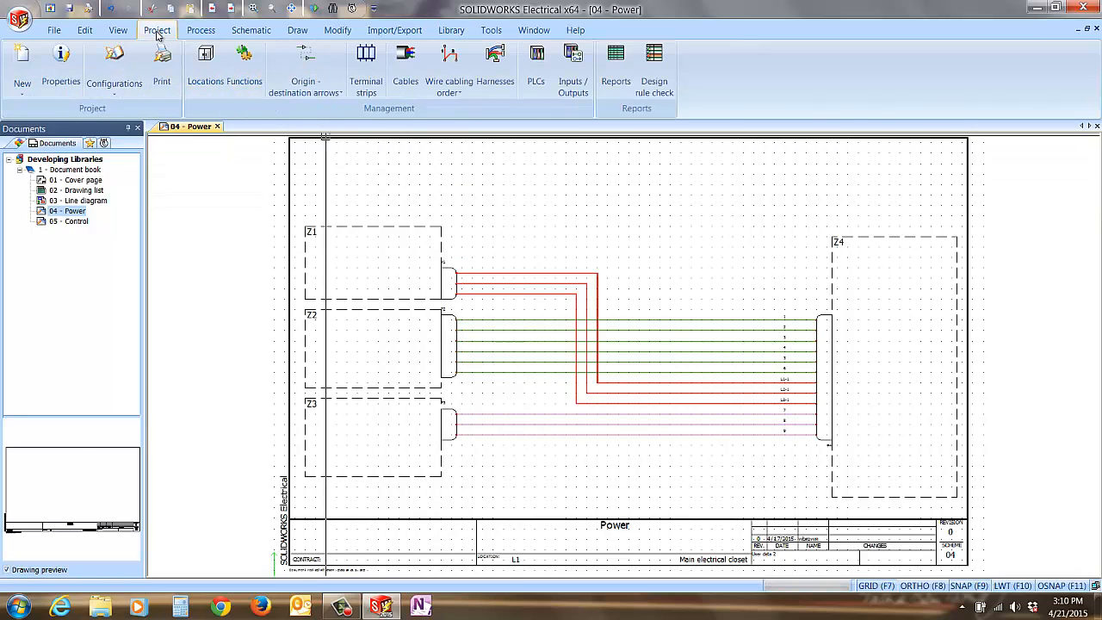
click(116, 66)
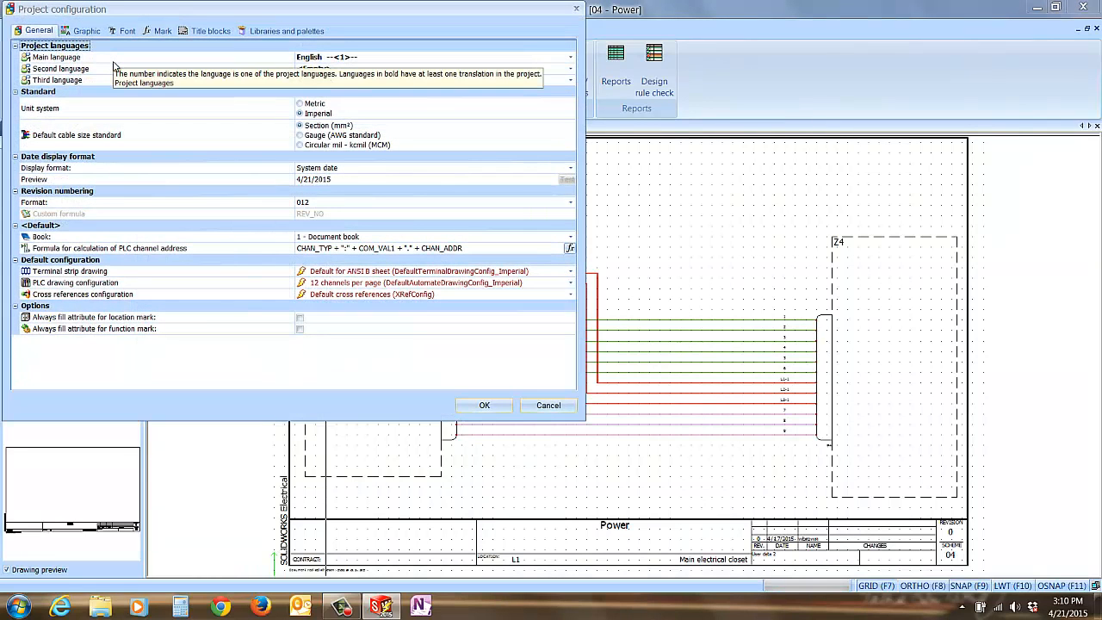
click(275, 32)
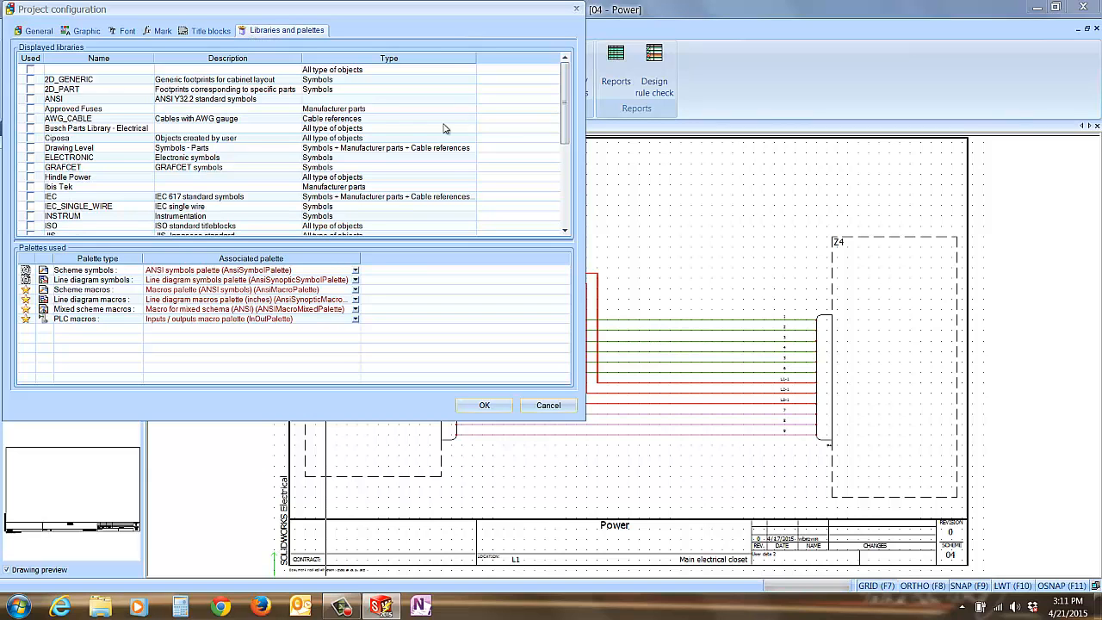
drag(565, 103, 567, 158)
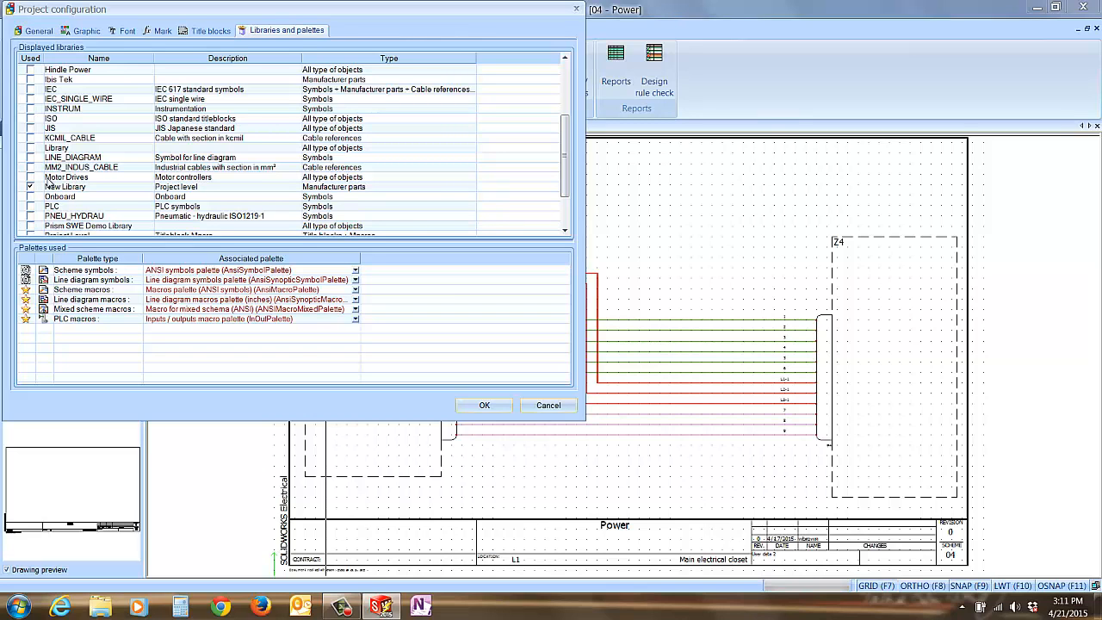
click(466, 407)
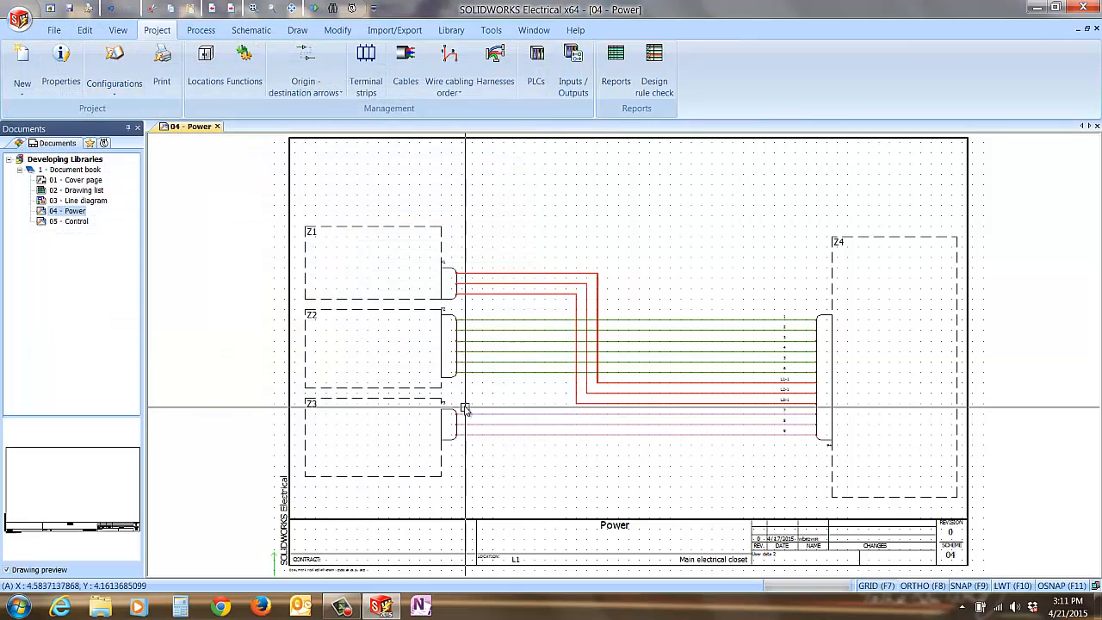
Step: Open the manufacturer part search for connector symbol P1 and filter it by New Library - Project level
scroll(463, 279, up, 1)
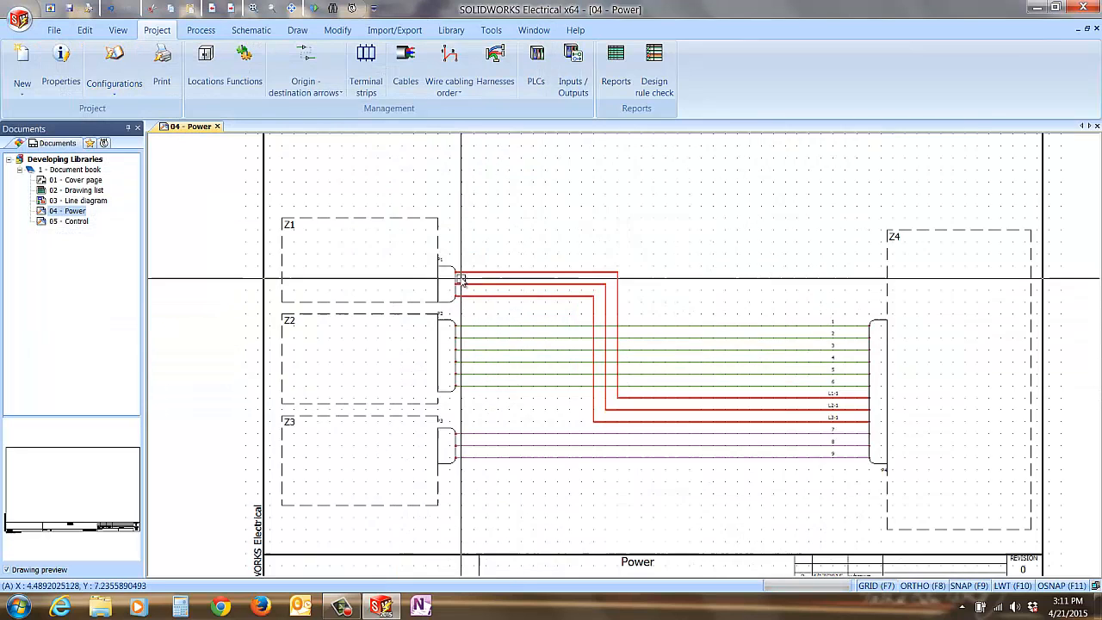
scroll(461, 278, up, 2)
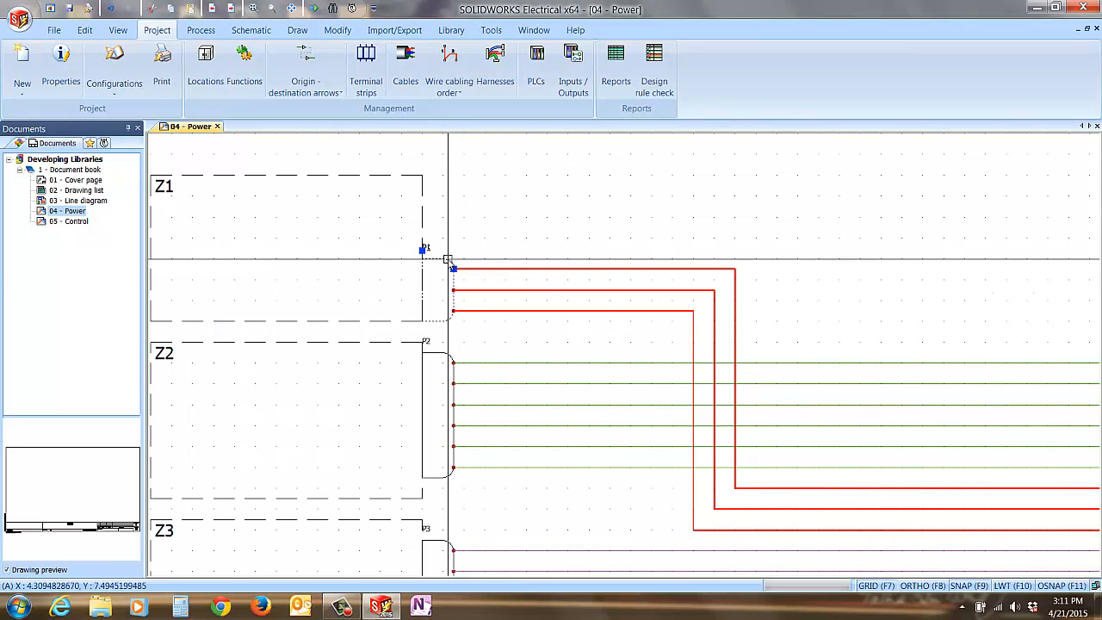
right_click(448, 258)
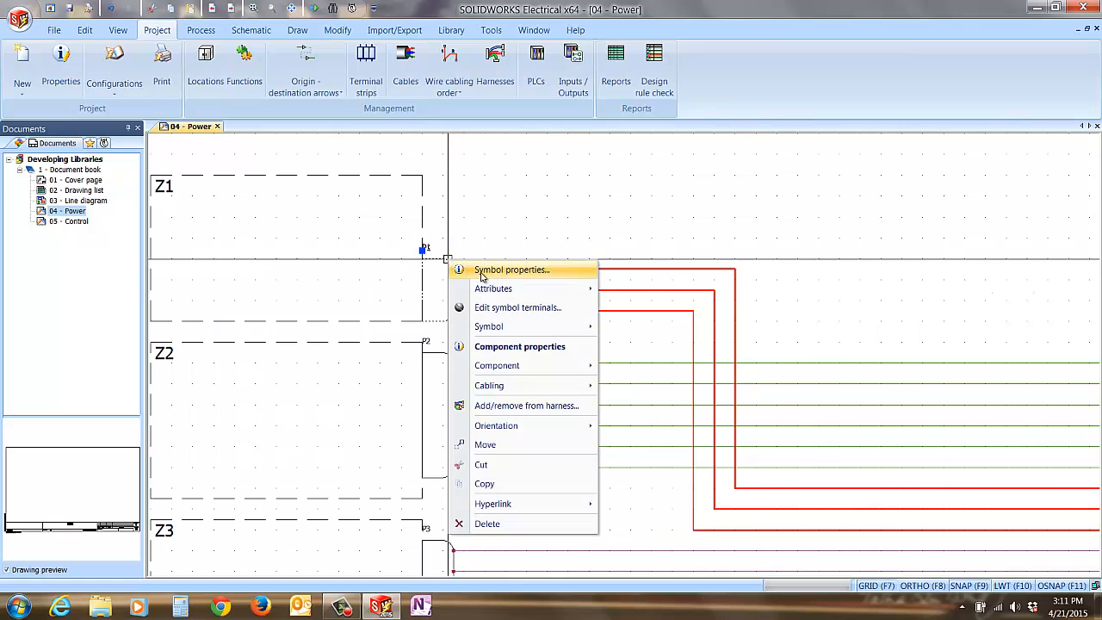
click(482, 270)
click(153, 56)
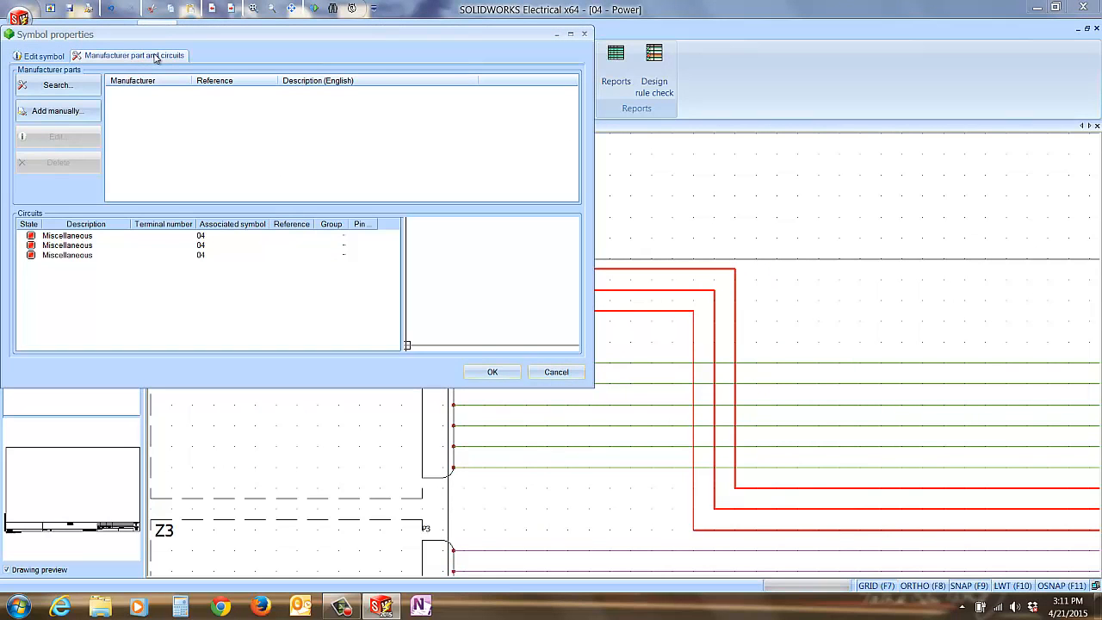
click(58, 85)
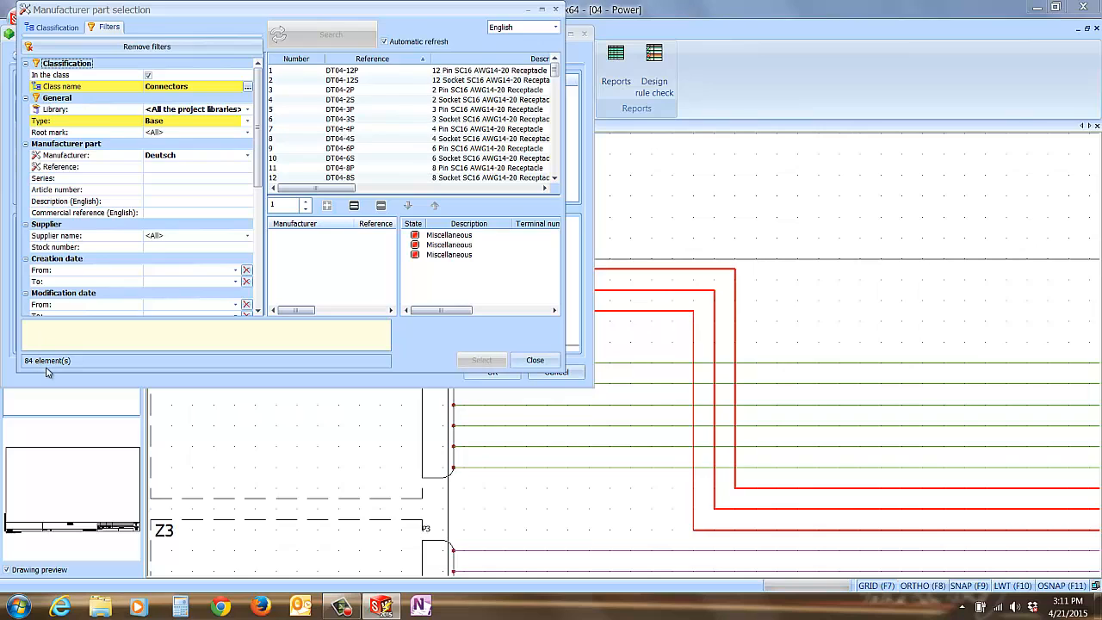
click(247, 110)
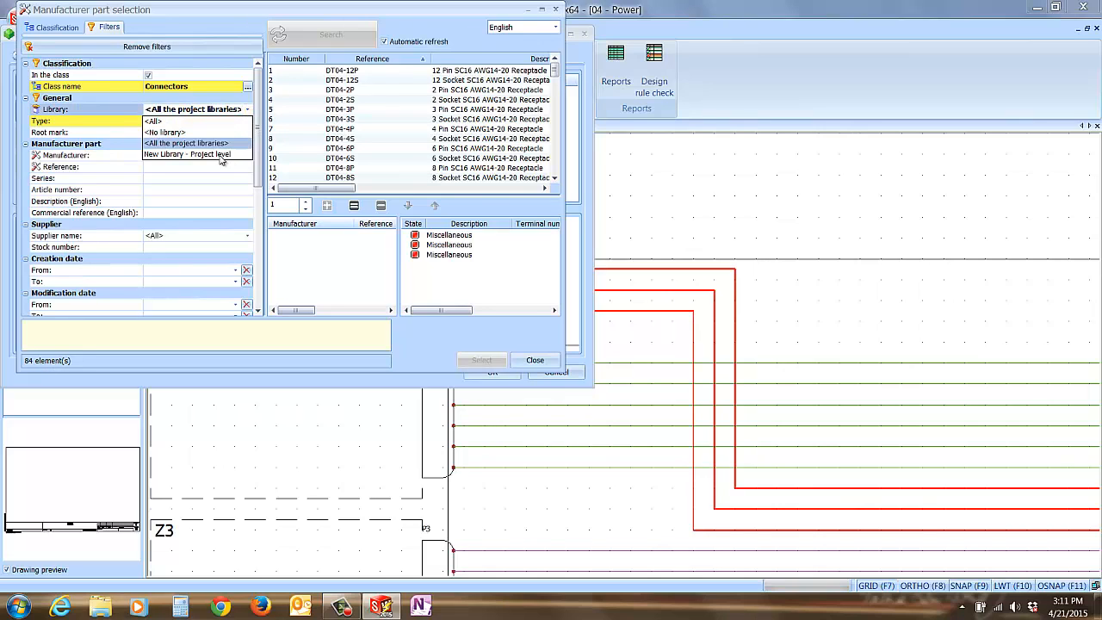
click(182, 155)
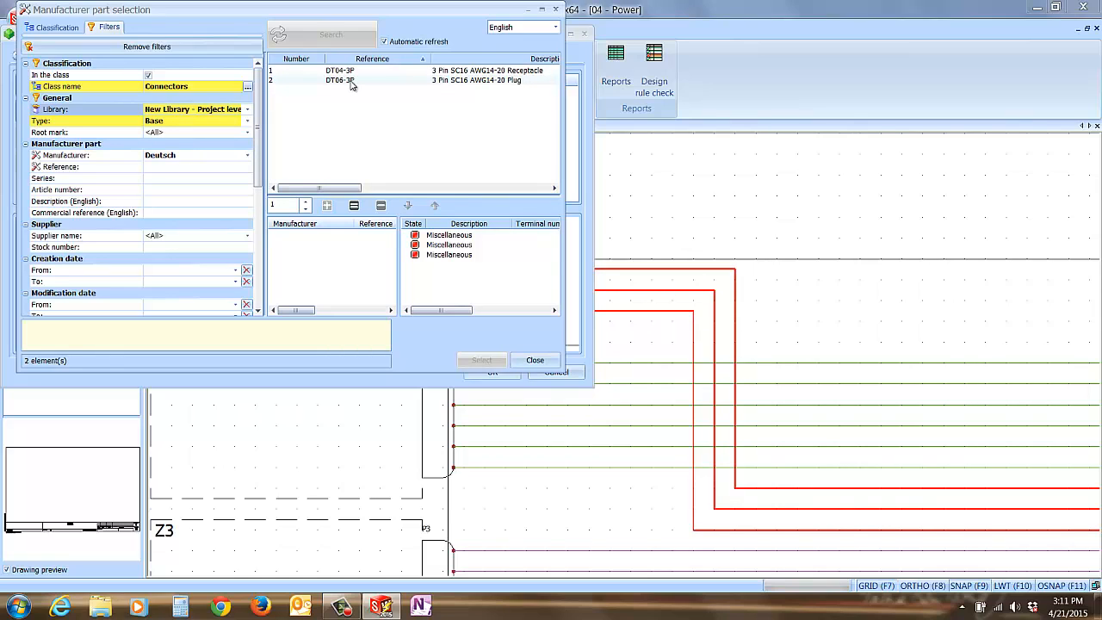
Step: Assign the Deutsch DT06-3P plug to connector P1 and save the symbol properties
click(350, 82)
click(327, 205)
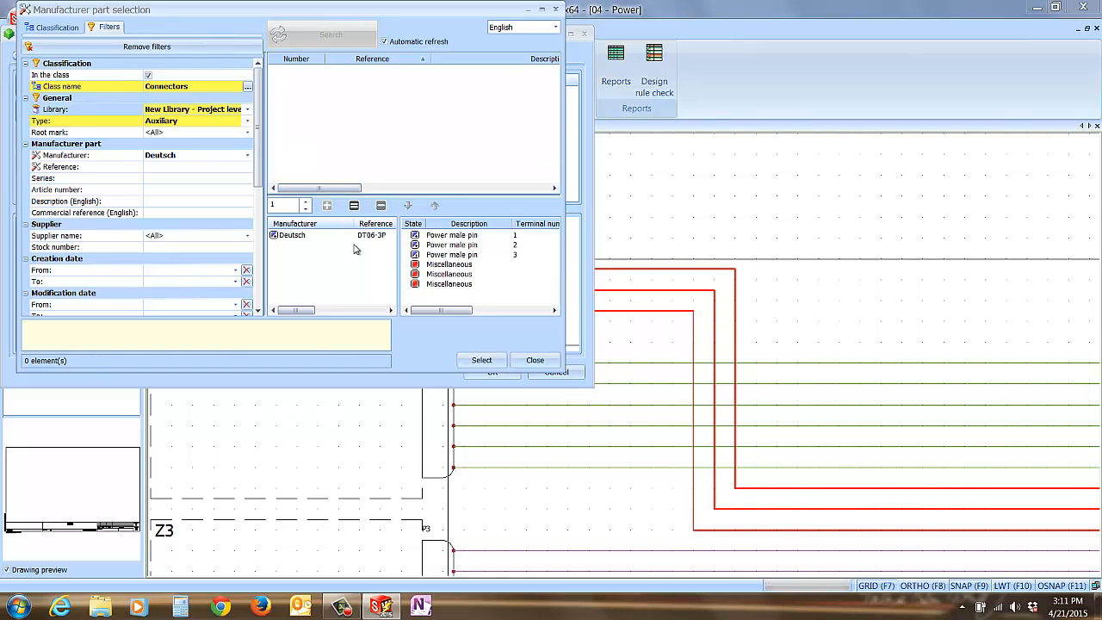
click(482, 360)
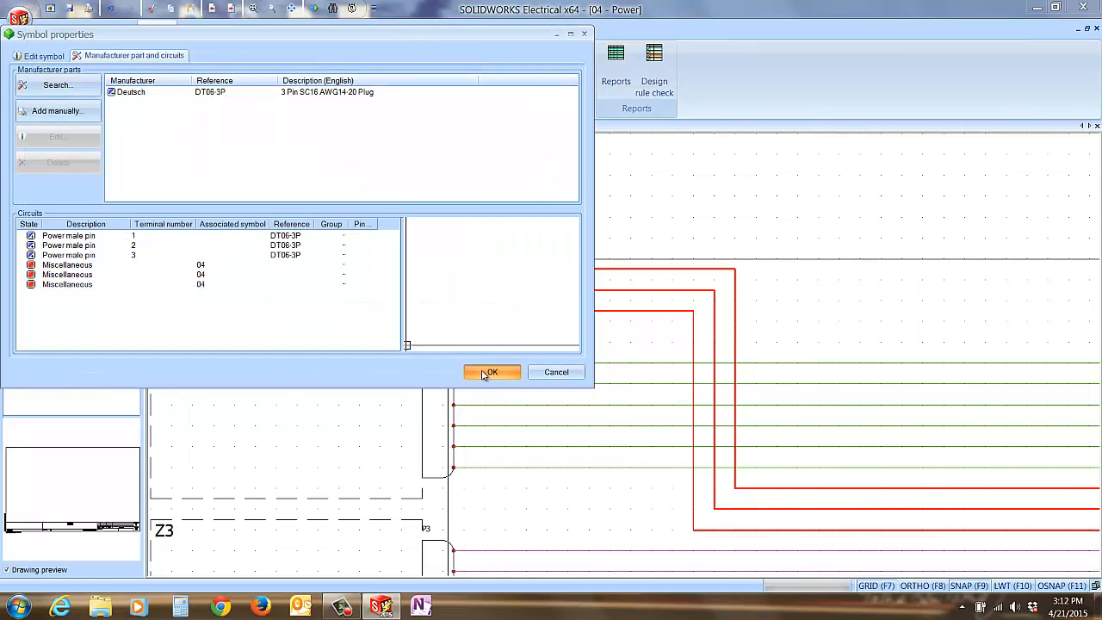
click(487, 372)
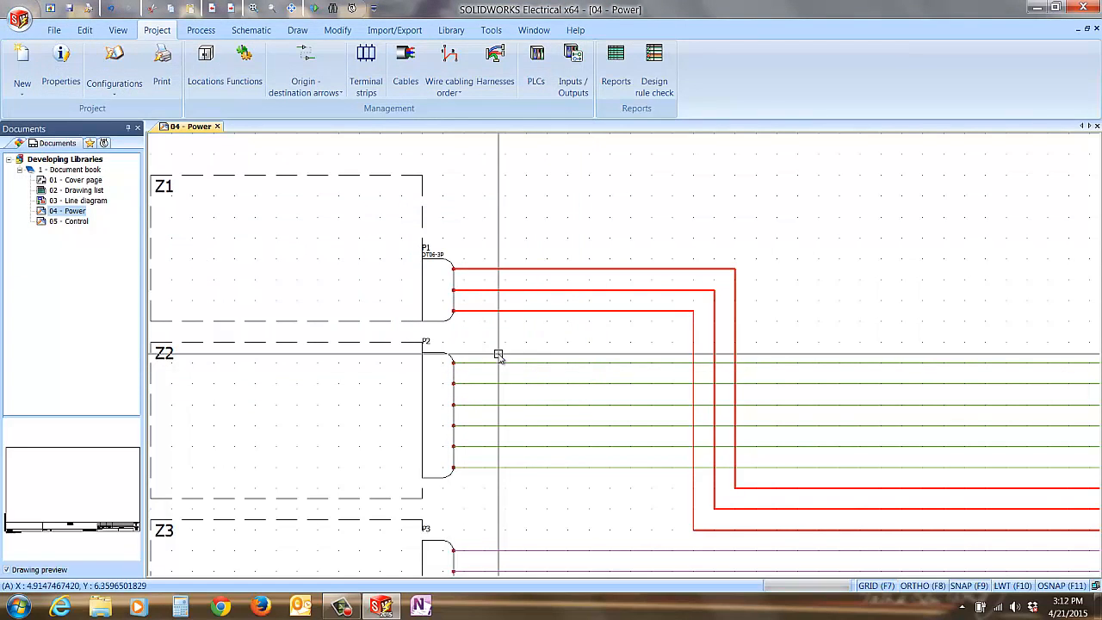